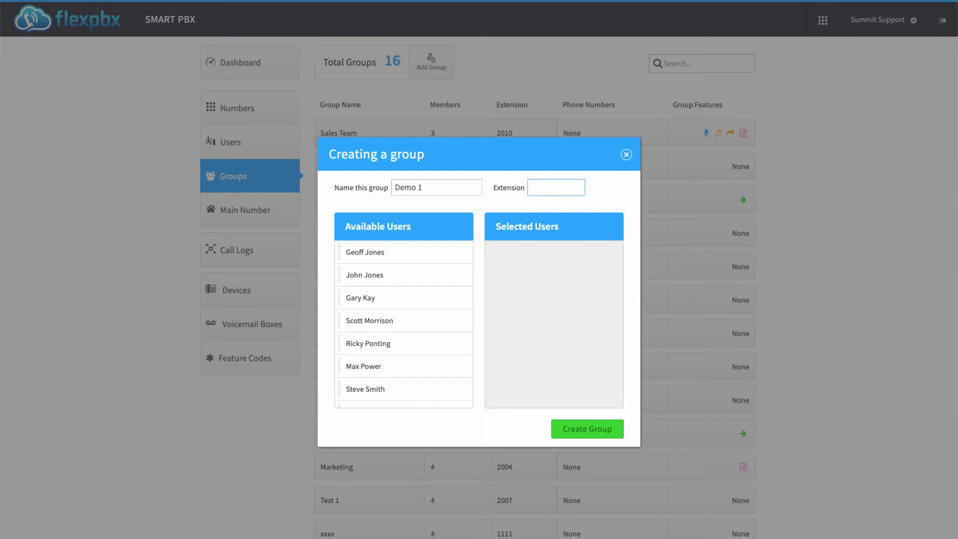
# Step: Give the Demo 1 group extension 9101, select the first, third and fifth available users as members, and create the group
pyautogui.write('9101')
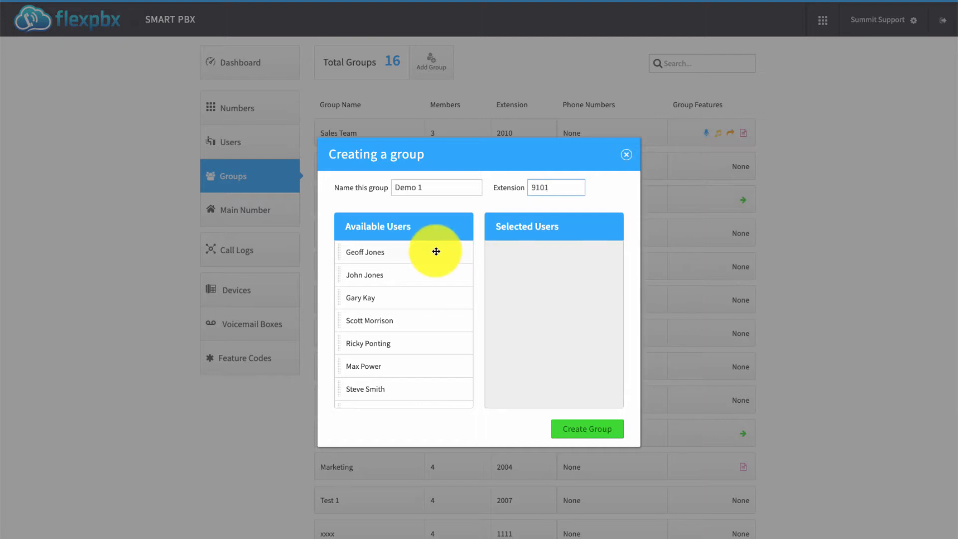
pyautogui.moveTo(428, 253); pyautogui.dragTo(583, 259)
pyautogui.moveTo(439, 283); pyautogui.dragTo(549, 255)
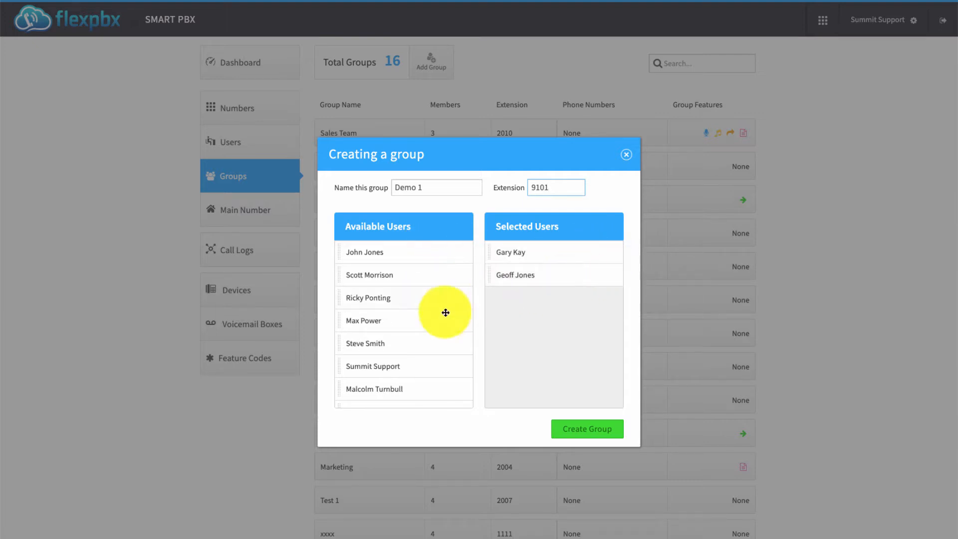
pyautogui.moveTo(428, 301); pyautogui.dragTo(549, 298)
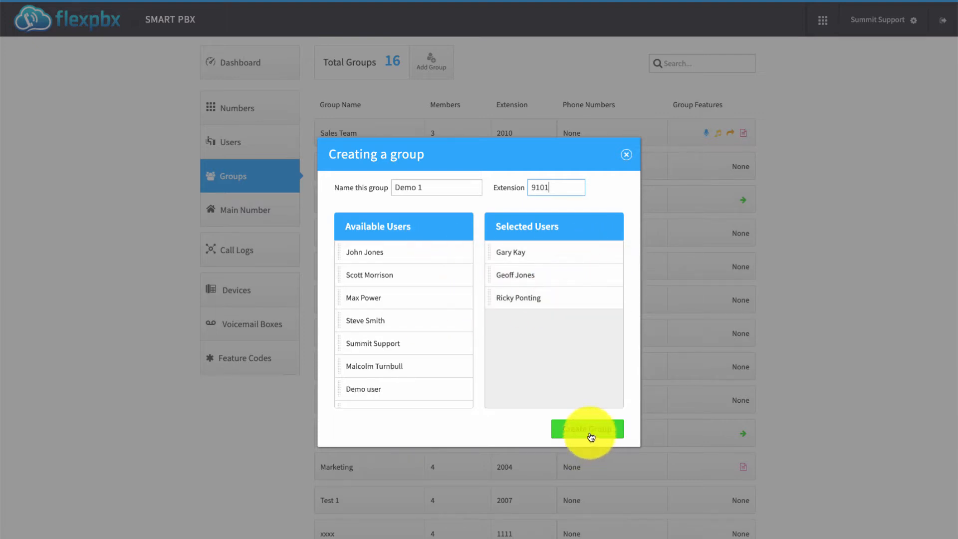
pyautogui.click(587, 430)
# Step: Rename the Demo 1 group as Demo 9101 and save the change
pyautogui.scroll(-2, 381, 295)
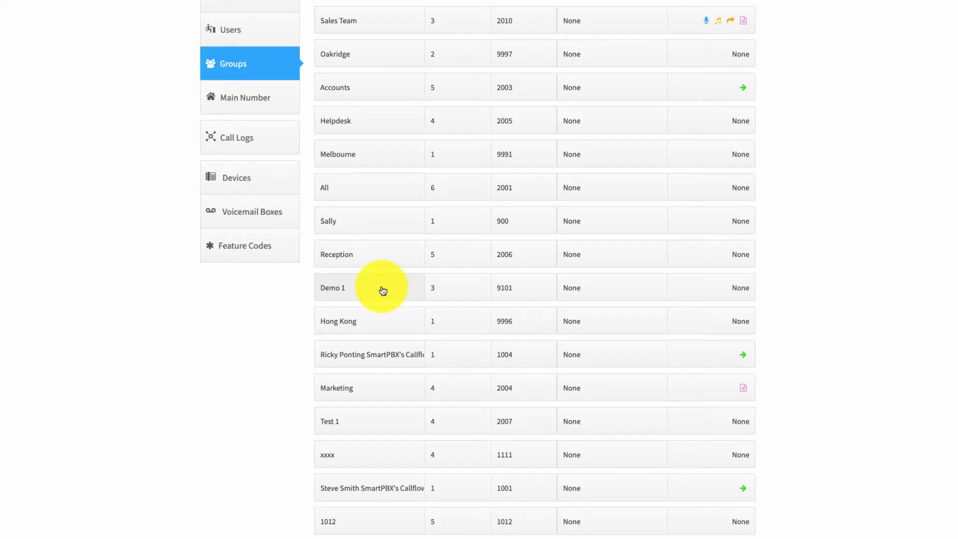
pyautogui.click(383, 290)
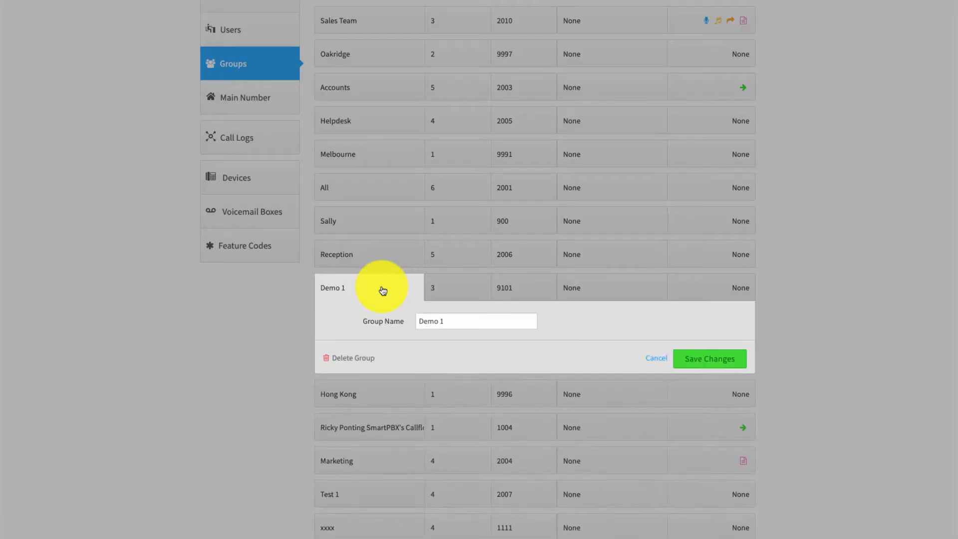
pyautogui.click(460, 320)
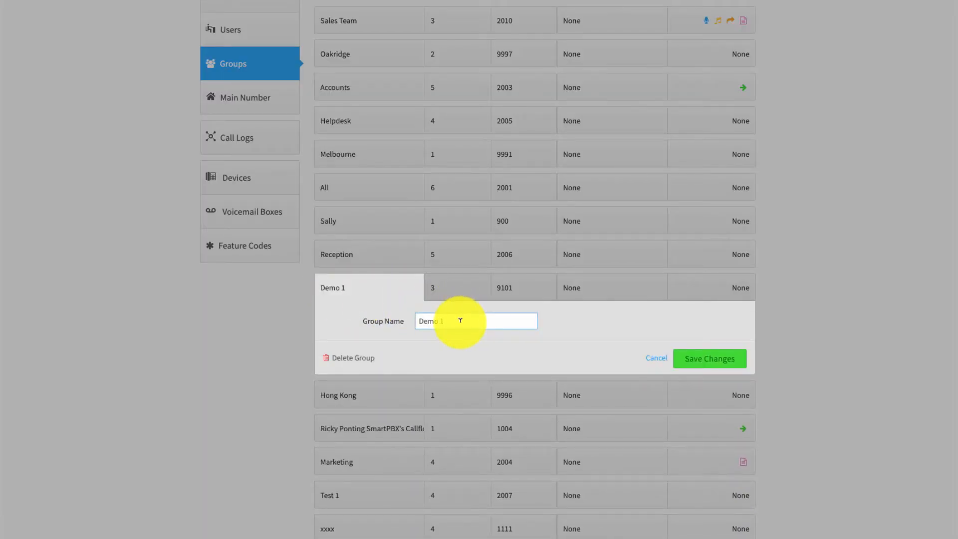
pyautogui.press('BackSpace')
pyautogui.write('9101')
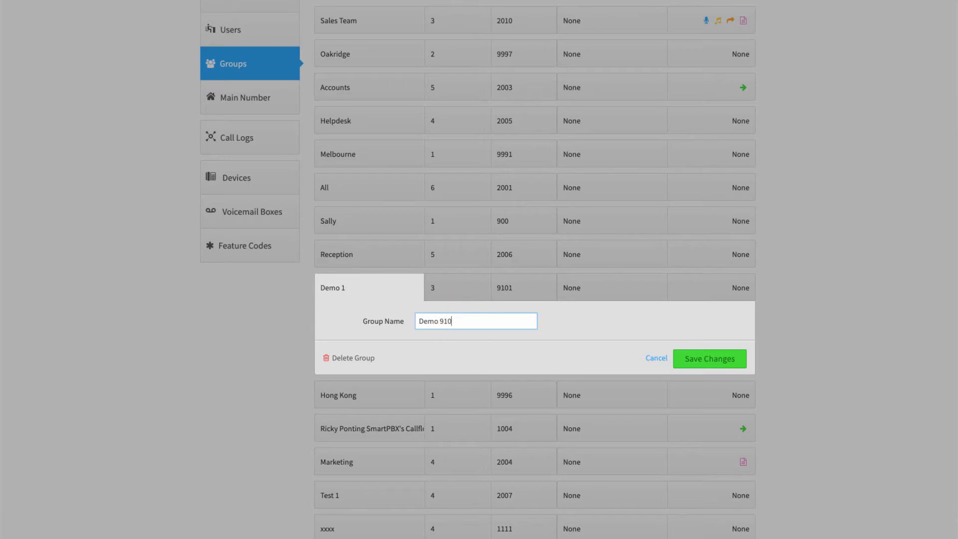
pyautogui.click(718, 367)
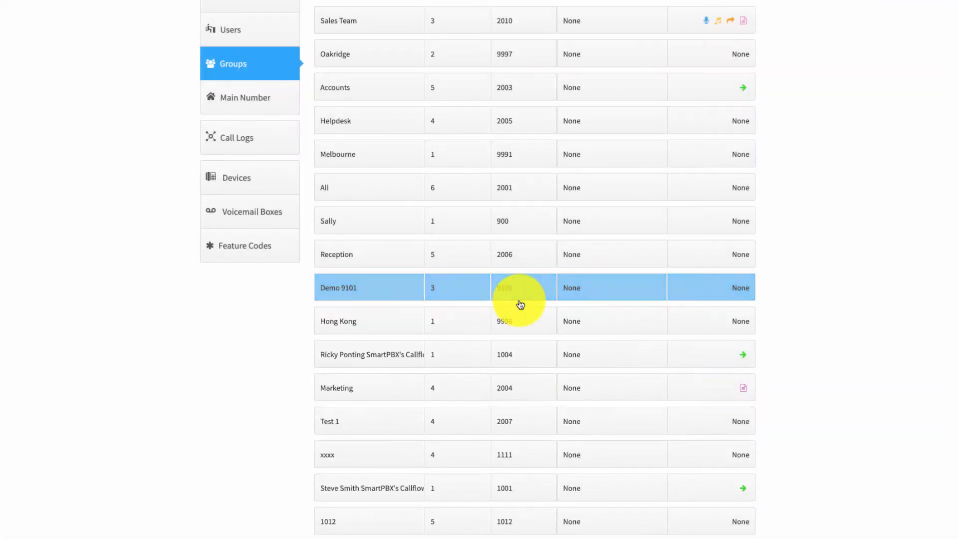
# Step: Replace the third member of Demo 9101 with the first two users offered for adding, and save the member list
pyautogui.click(442, 295)
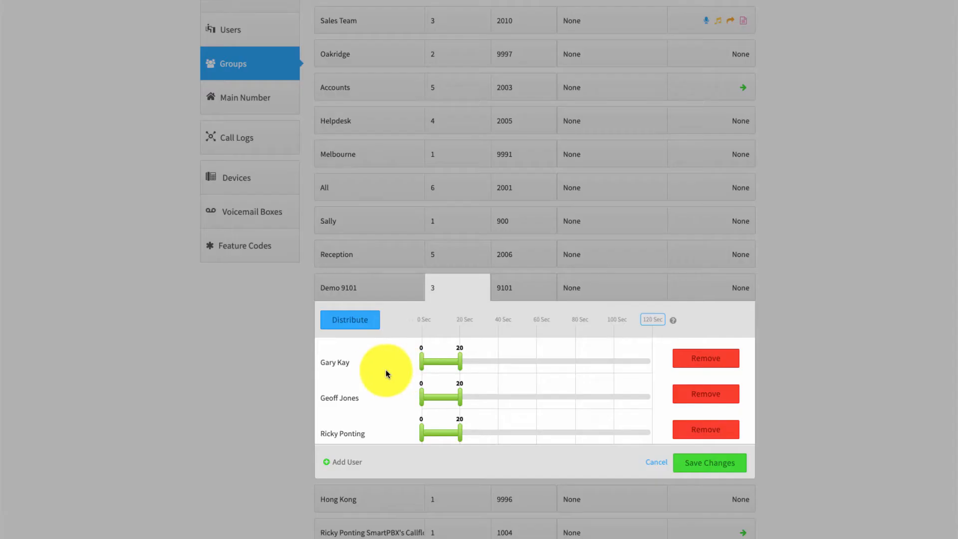
pyautogui.click(696, 435)
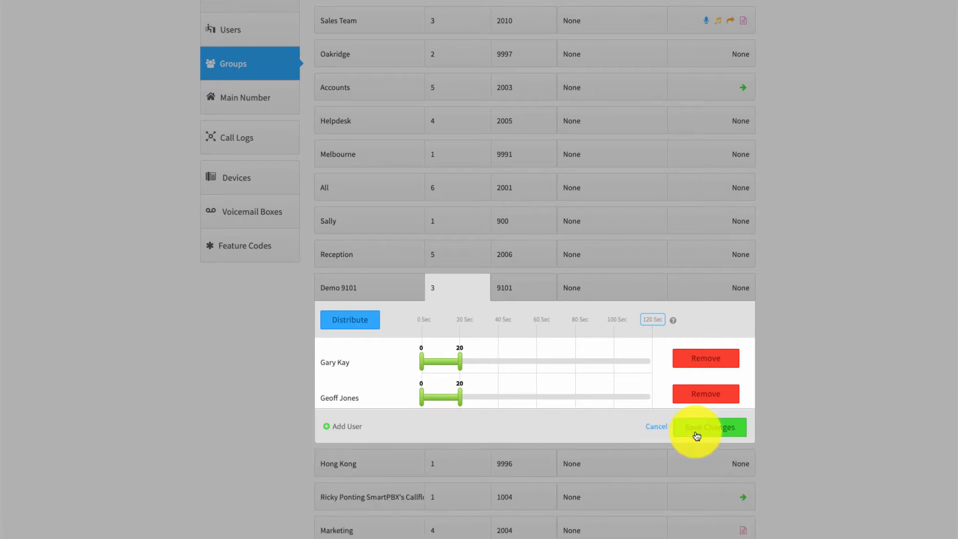
pyautogui.click(351, 428)
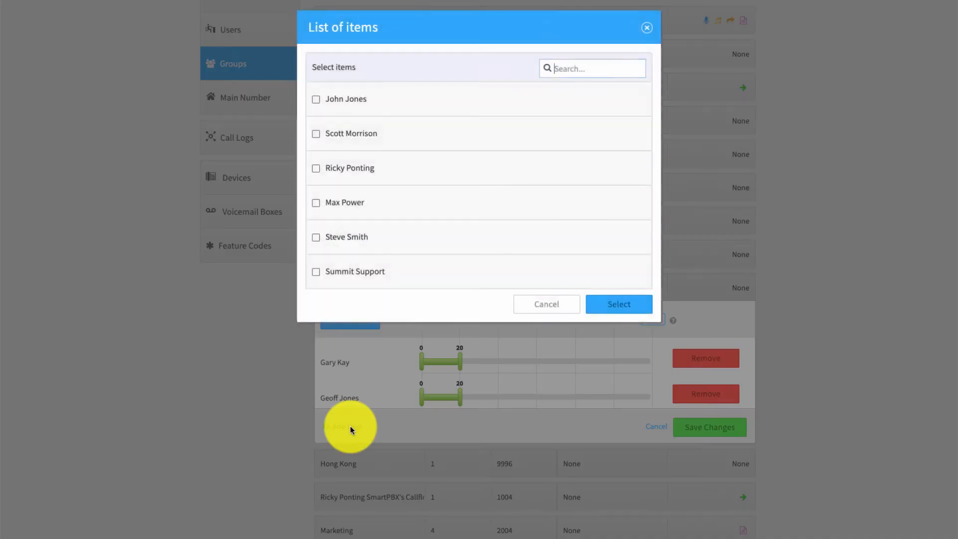
pyautogui.click(316, 100)
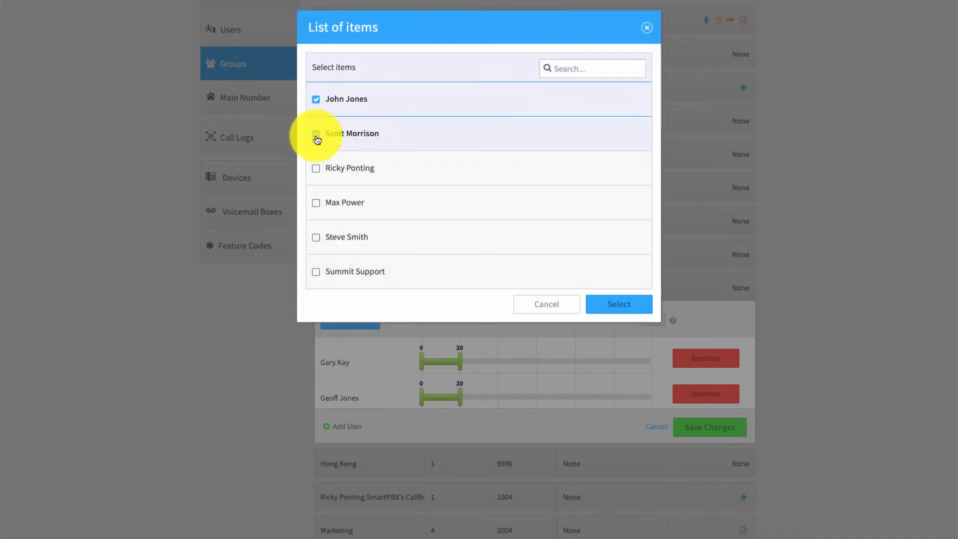
pyautogui.click(316, 135)
pyautogui.click(605, 305)
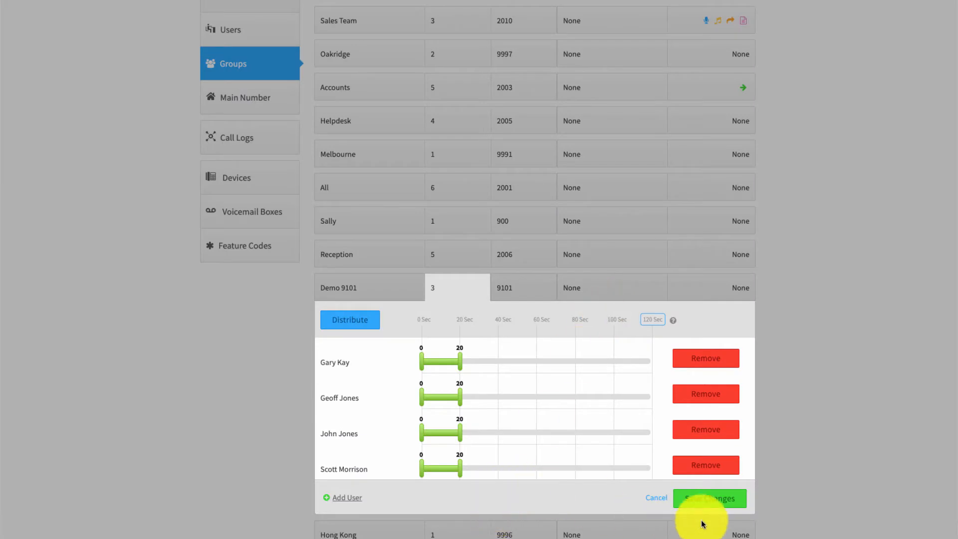
pyautogui.click(719, 500)
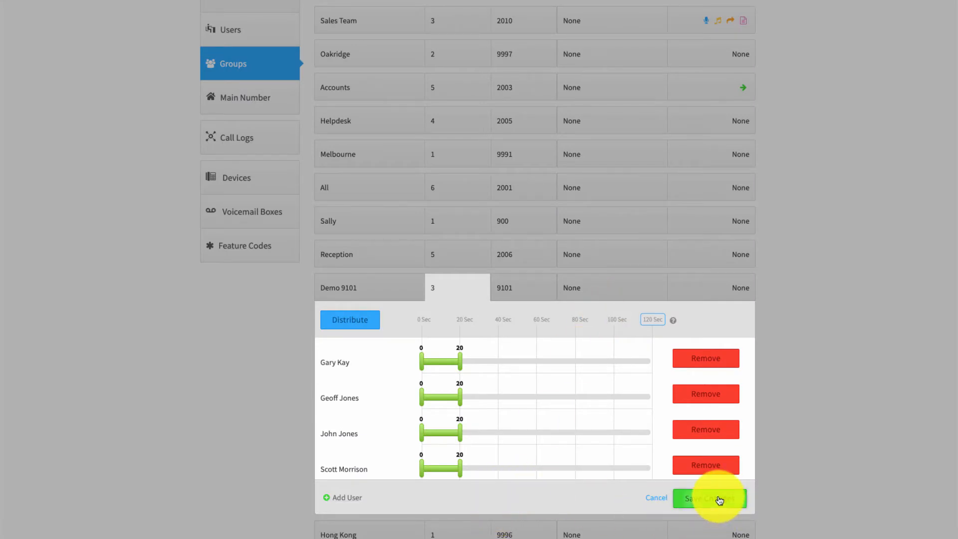
# Step: Set Demo 9101's ring times to 0–30 seconds for the first two members and 10–30 seconds for the last two, and save
pyautogui.click(461, 288)
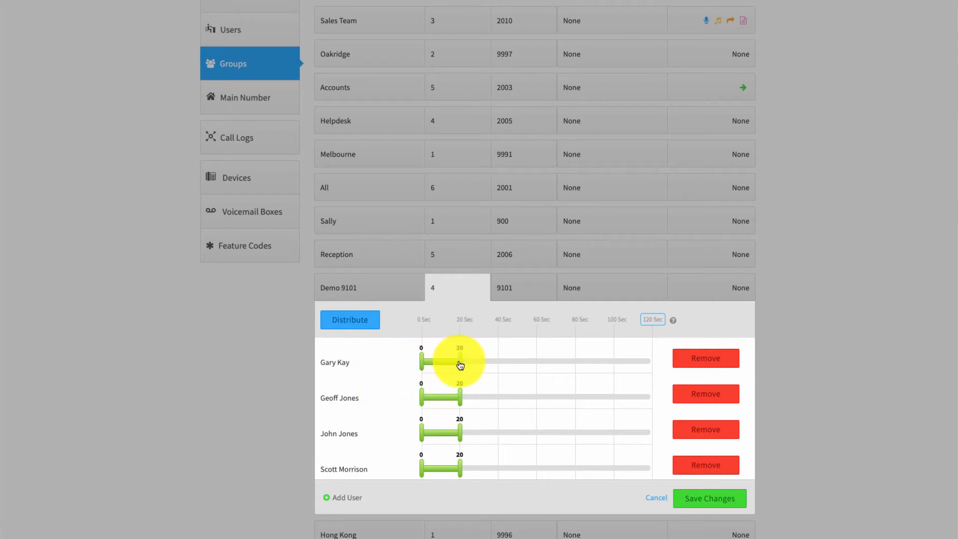
pyautogui.moveTo(460, 365); pyautogui.dragTo(479, 361)
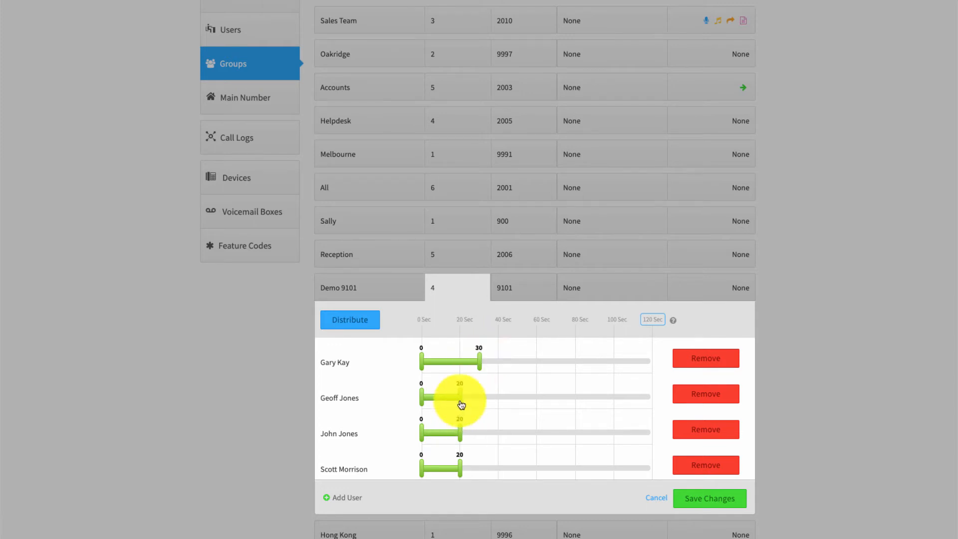
pyautogui.moveTo(461, 404); pyautogui.dragTo(478, 402)
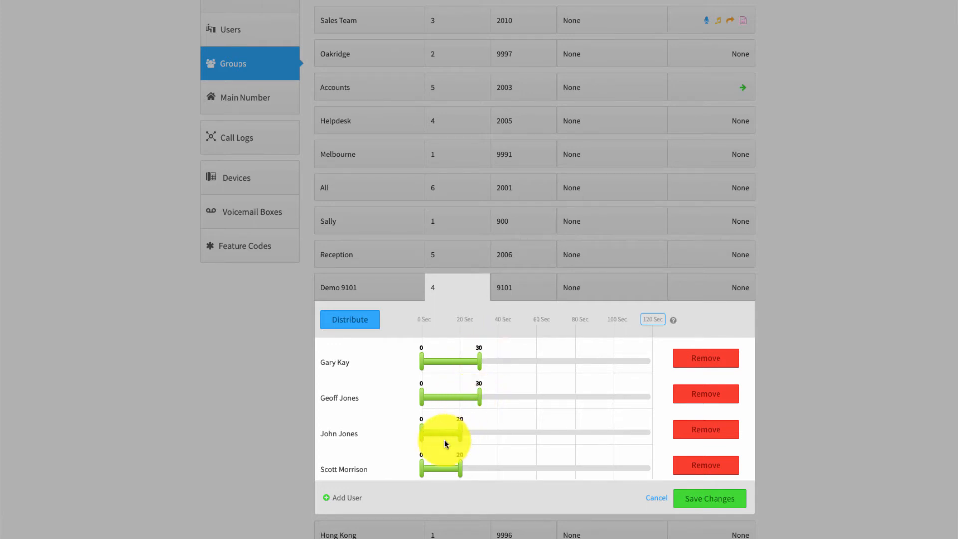
pyautogui.moveTo(425, 436); pyautogui.dragTo(478, 434)
pyautogui.moveTo(421, 468); pyautogui.dragTo(479, 472)
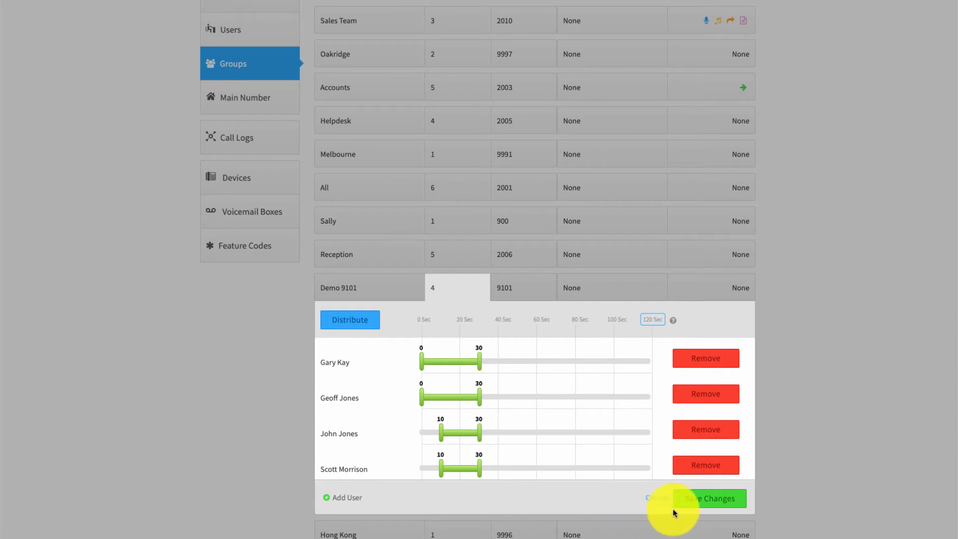
pyautogui.click(701, 500)
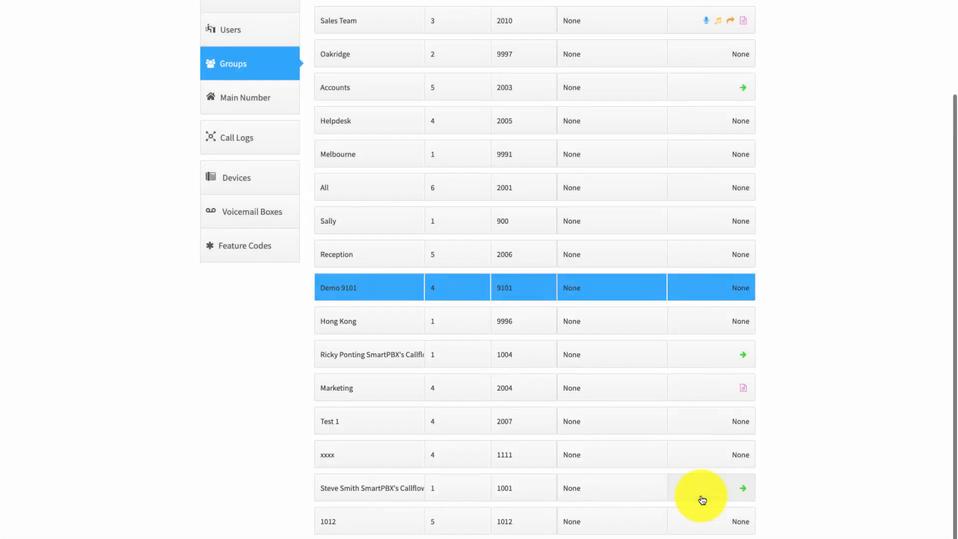
# Step: Review the extension settings of the Demo 9101 group
pyautogui.scroll(3, 682, 403)
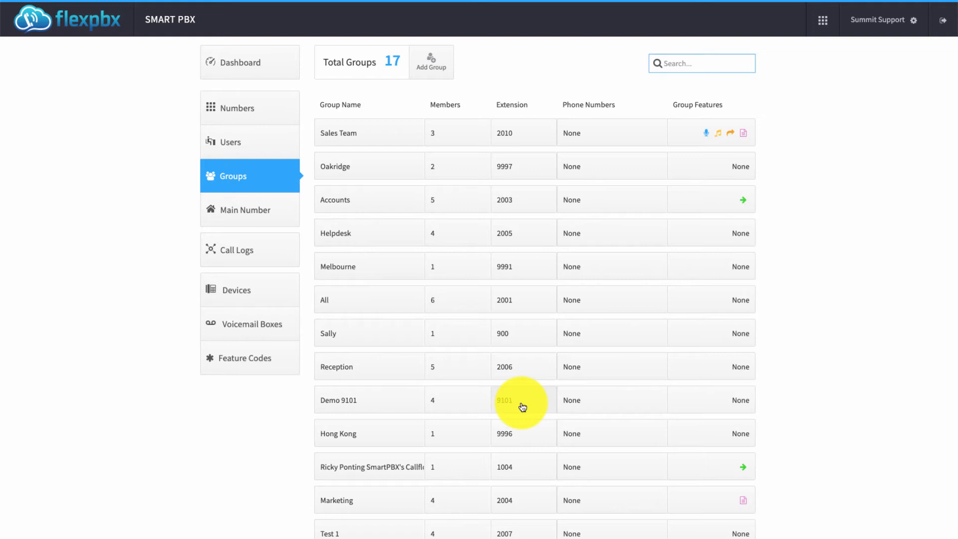
pyautogui.click(519, 404)
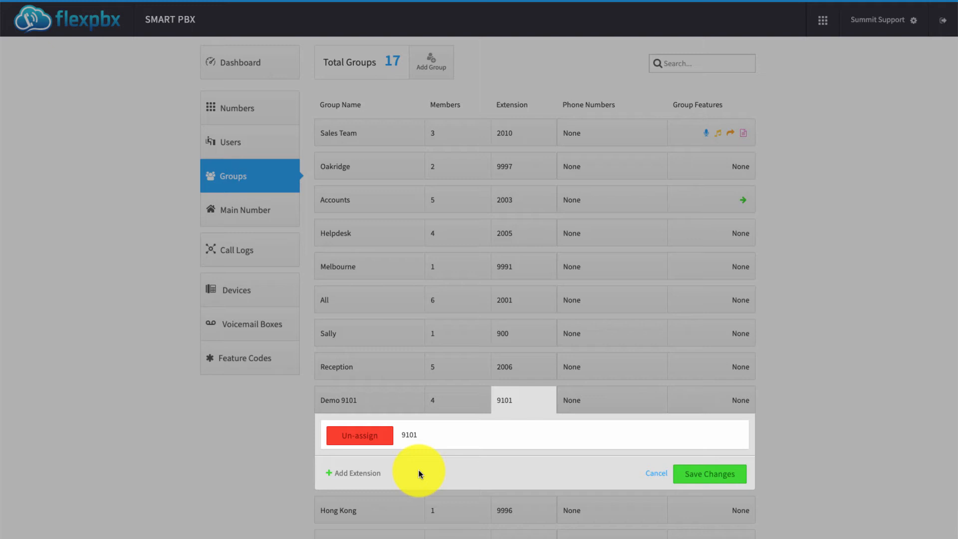
pyautogui.click(622, 410)
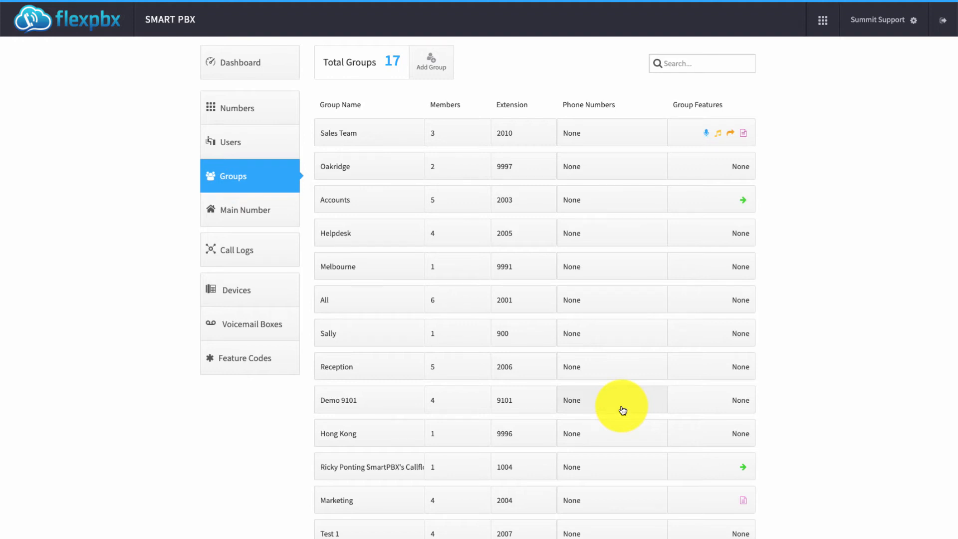
# Step: Assign the first spare phone number to the Demo 9101 group and save the change
pyautogui.click(618, 292)
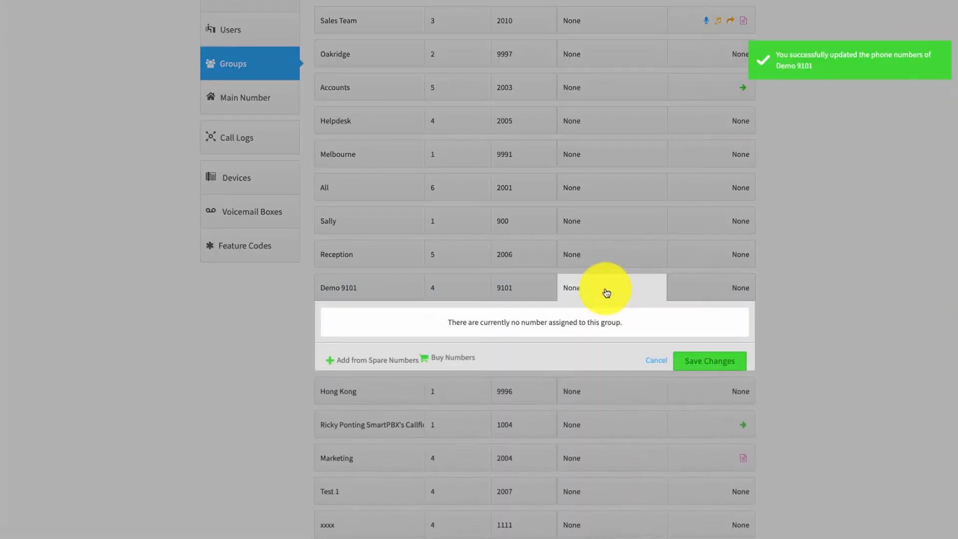
pyautogui.click(379, 360)
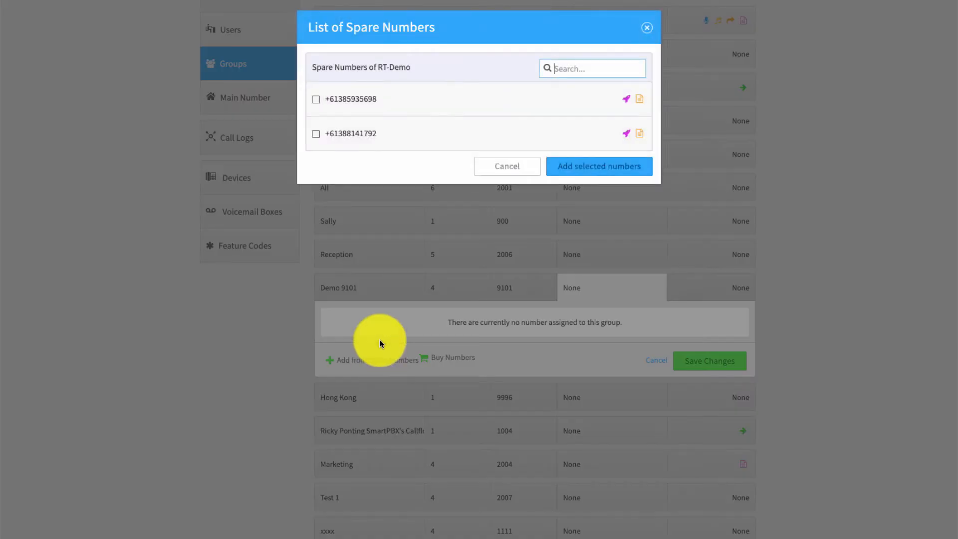
pyautogui.click(371, 104)
pyautogui.click(585, 169)
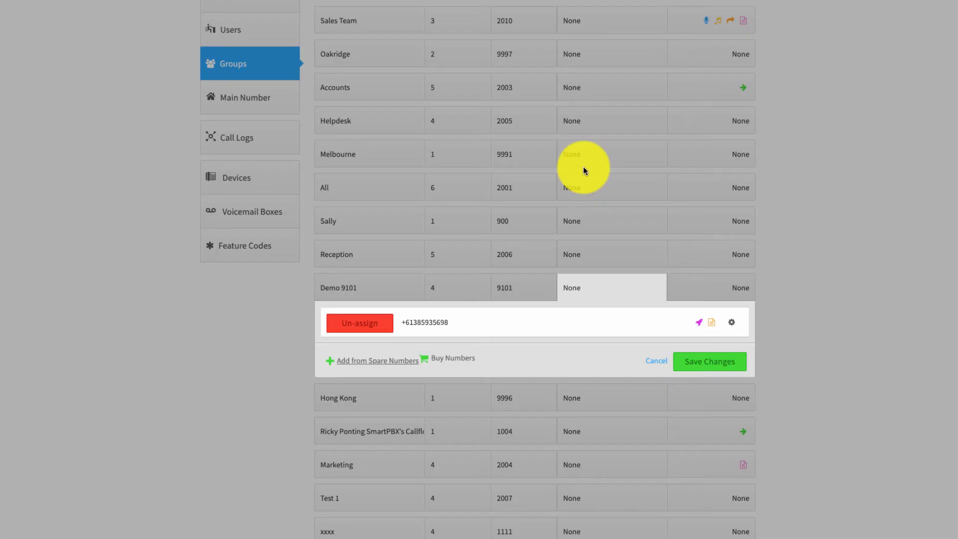
pyautogui.click(712, 364)
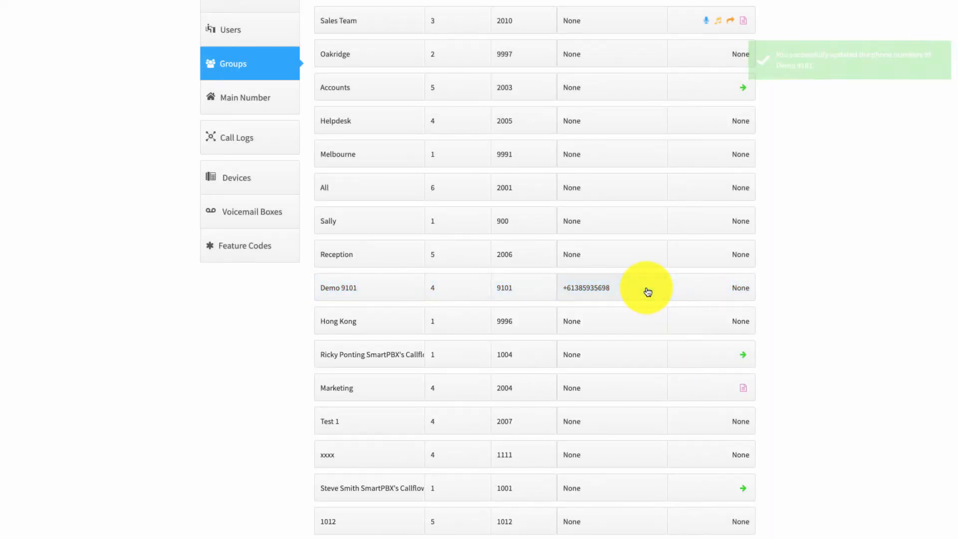
# Step: Set the prepend text of Demo 9101's assigned phone number to "Promo 1" and save the changes
pyautogui.click(647, 291)
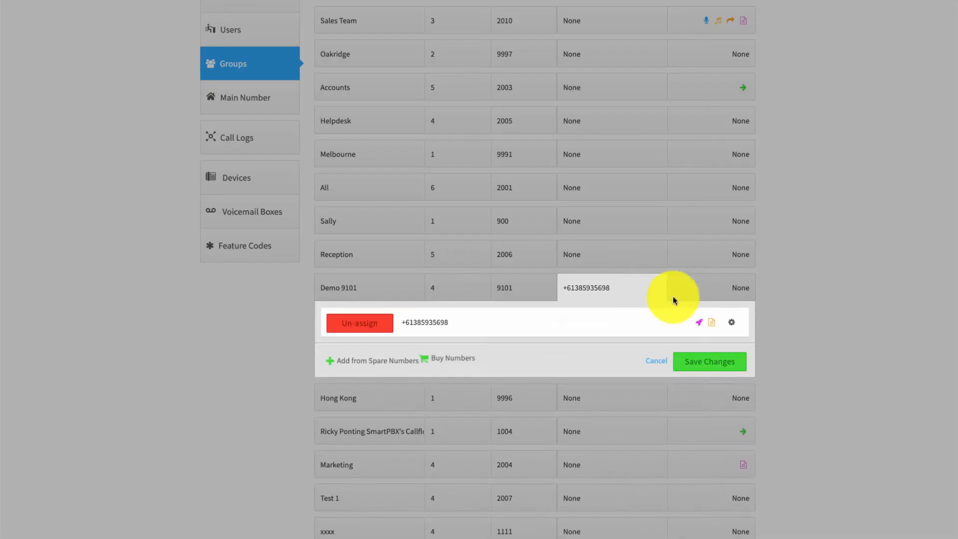
pyautogui.click(732, 326)
pyautogui.click(699, 344)
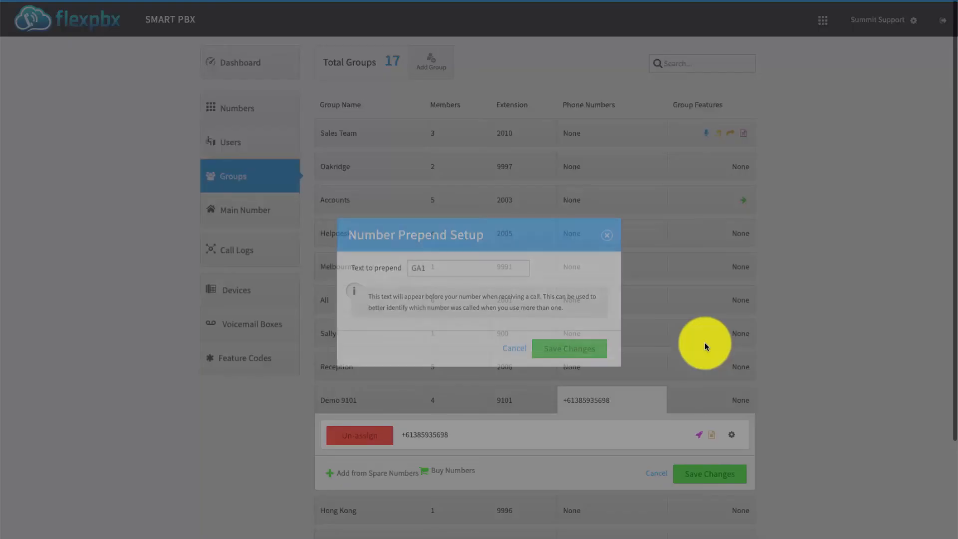
pyautogui.write('GA1')
pyautogui.moveTo(452, 268); pyautogui.dragTo(289, 262)
pyautogui.press('BackSpace')
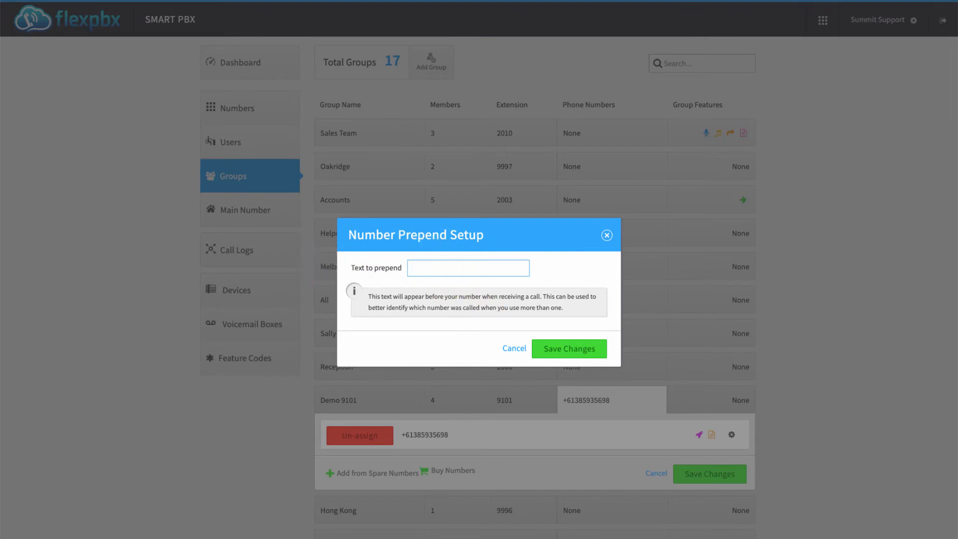
pyautogui.write('Pro')
pyautogui.write('g')
pyautogui.press('BackSpace')
pyautogui.write('mo 1')
pyautogui.click(561, 348)
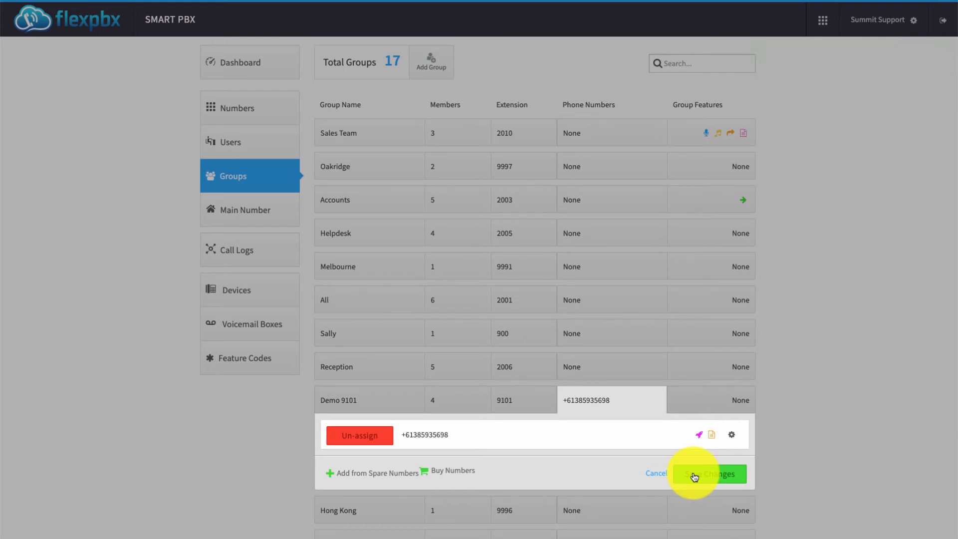
pyautogui.click(695, 477)
# Step: Enable Caller ID Prepend for the Demo 9101 group with the name prefix "Group 1", save it, and review the saved settings
pyautogui.scroll(-2, 772, 425)
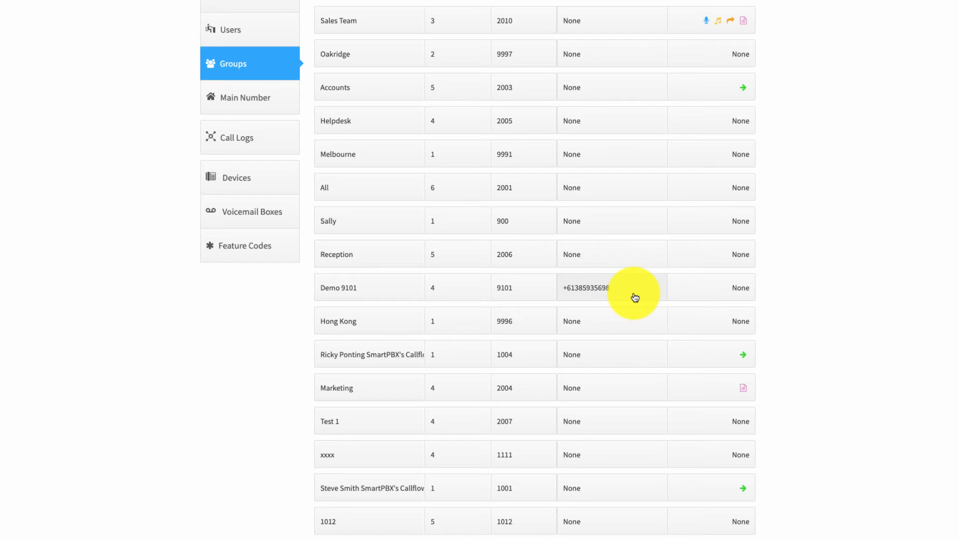
pyautogui.click(704, 291)
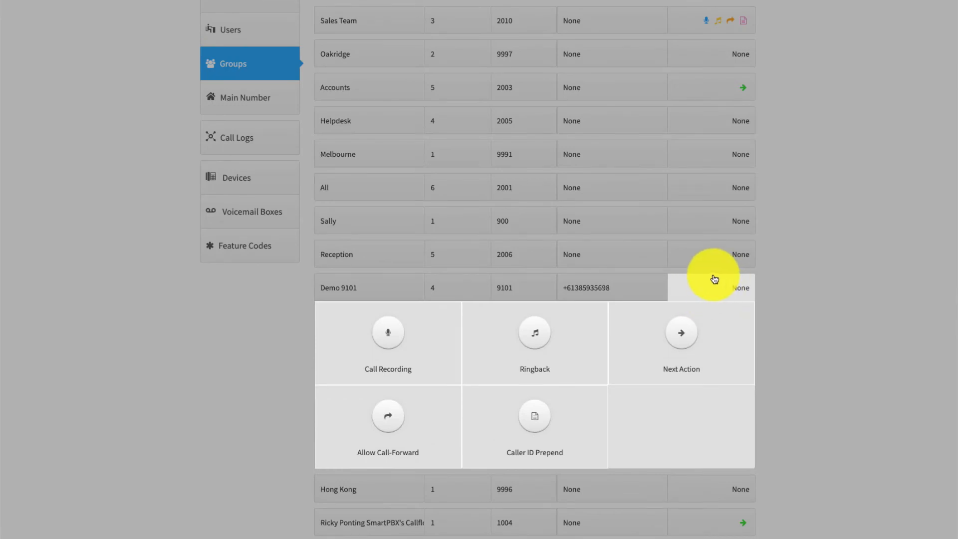
pyautogui.click(550, 455)
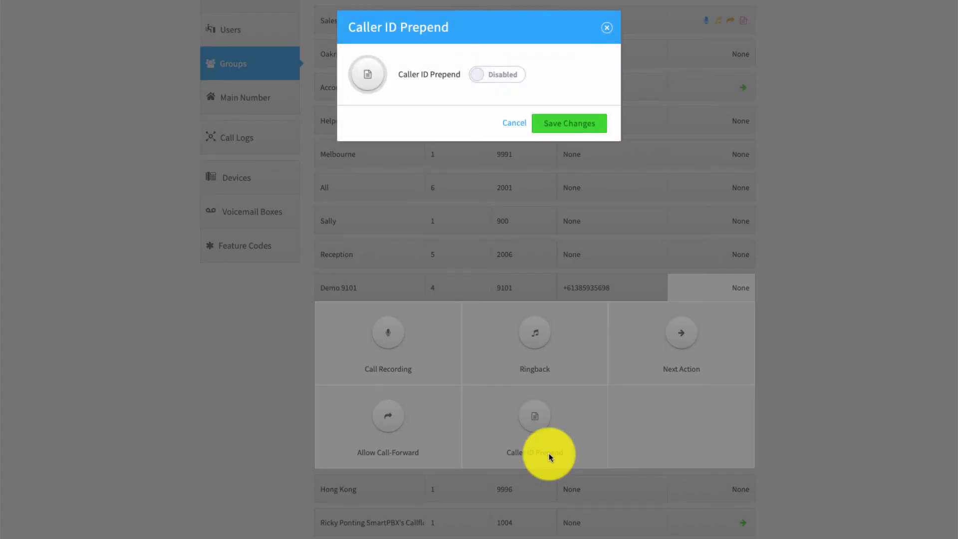
pyautogui.click(513, 76)
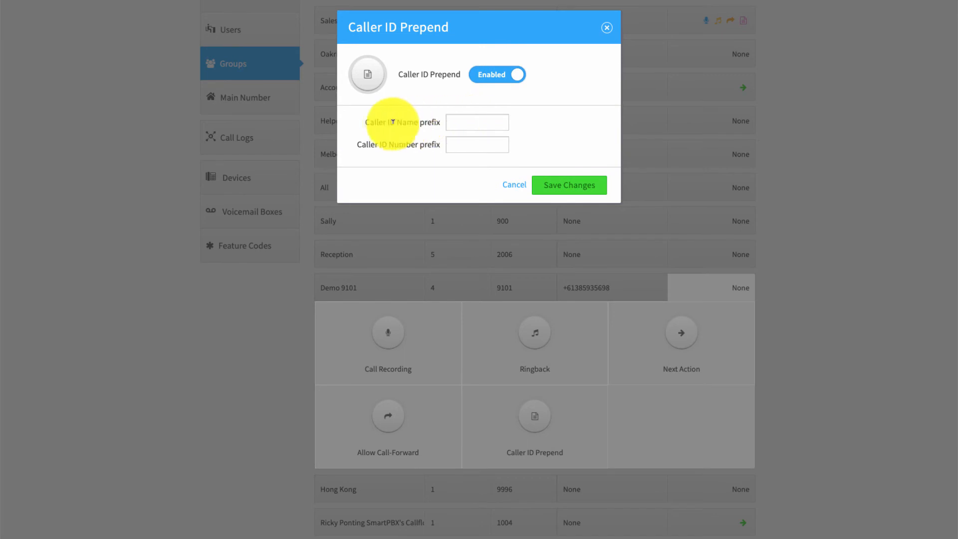
pyautogui.moveTo(365, 120); pyautogui.dragTo(443, 122)
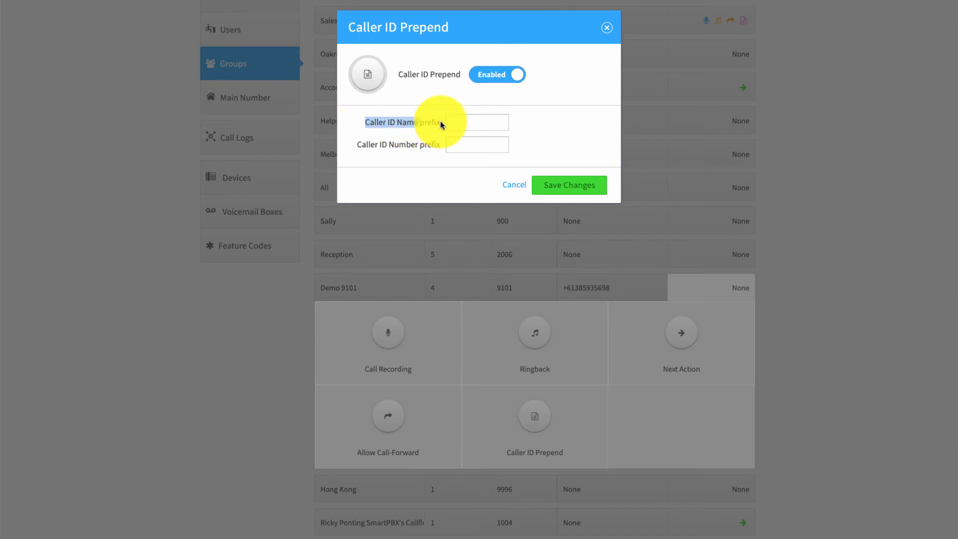
pyautogui.click(456, 119)
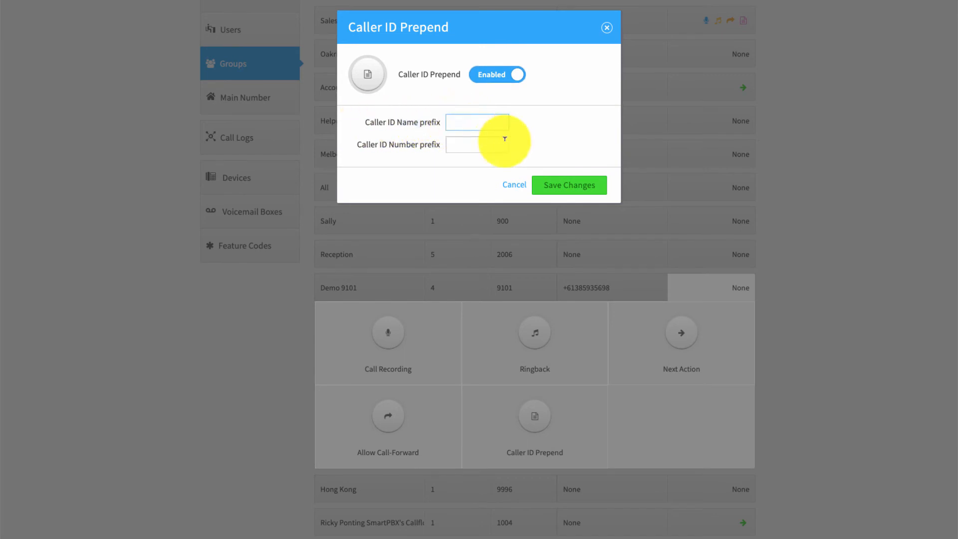
pyautogui.write('Group 1')
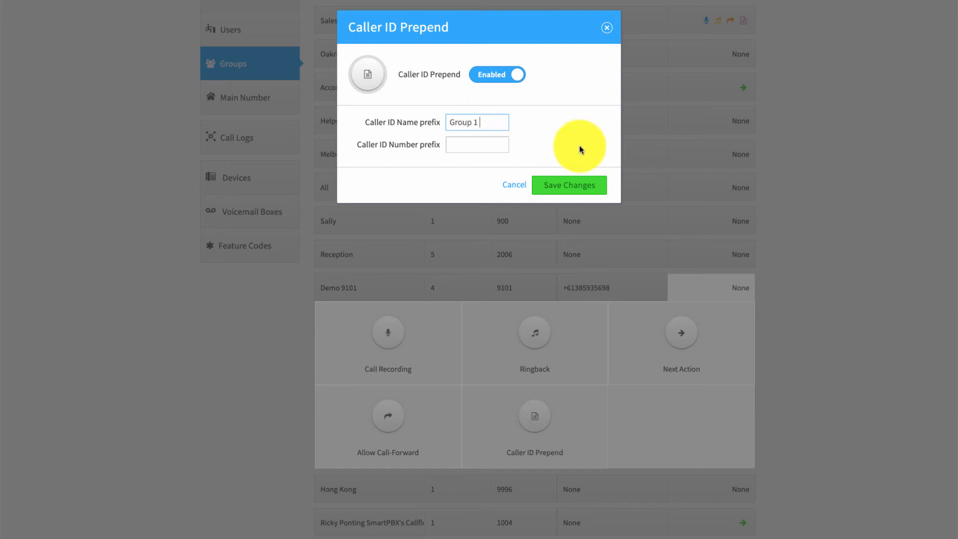
pyautogui.click(573, 187)
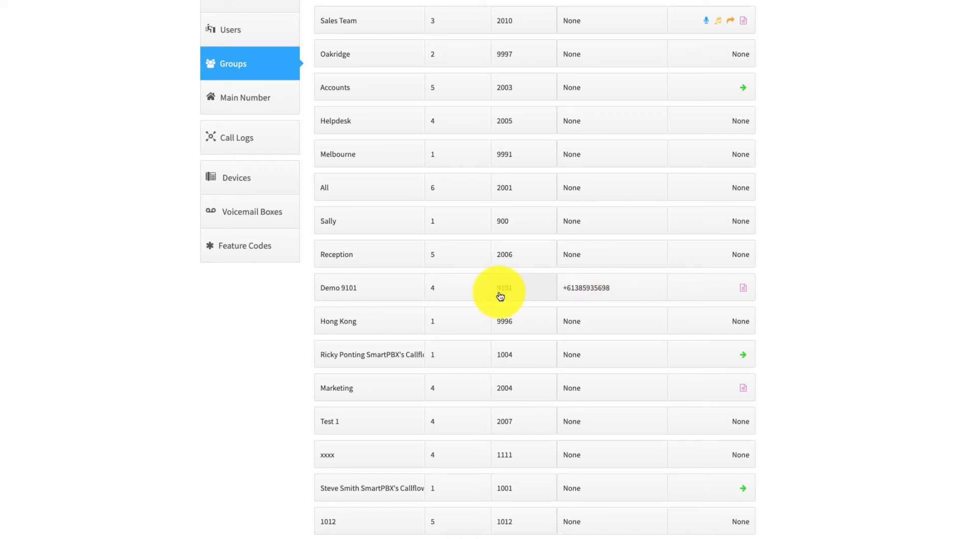
pyautogui.click(713, 298)
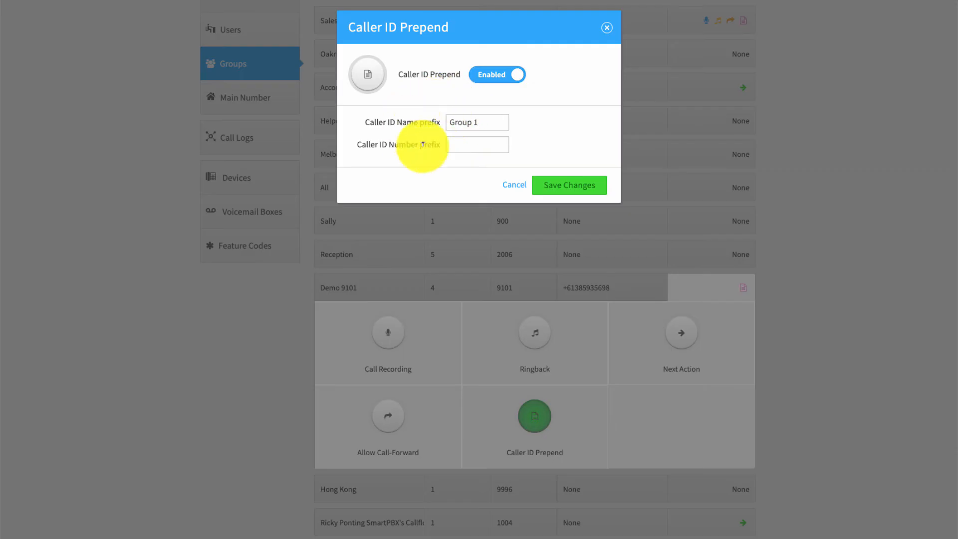
pyautogui.click(514, 185)
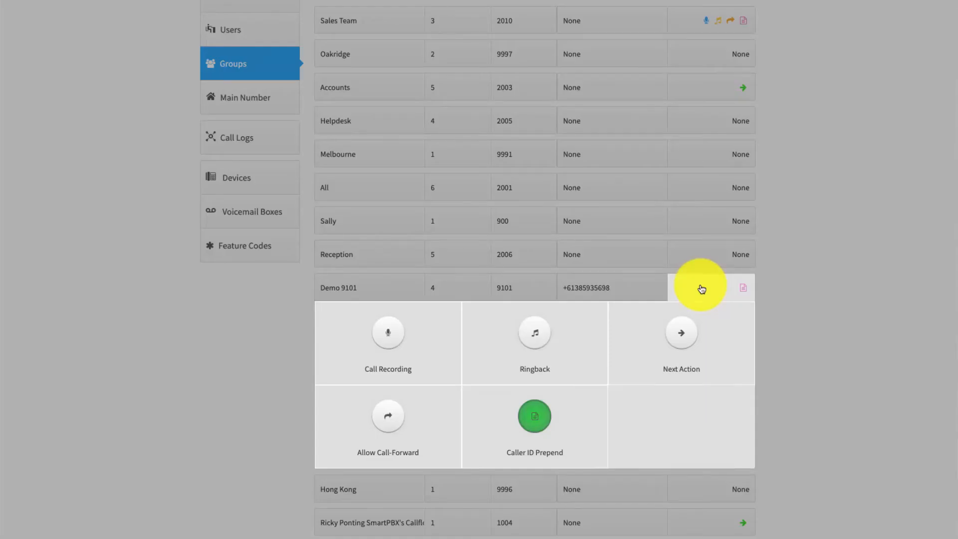
# Step: Review the forwarding destinations that Next Action offers for unanswered Demo 9101 calls, leaving the feature disabled
pyautogui.click(704, 341)
pyautogui.click(574, 79)
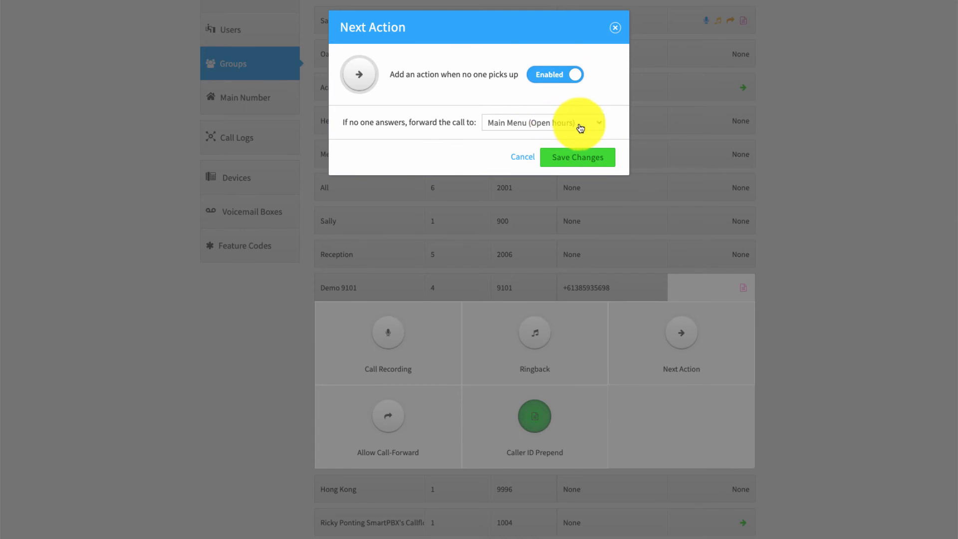
pyautogui.click(575, 127)
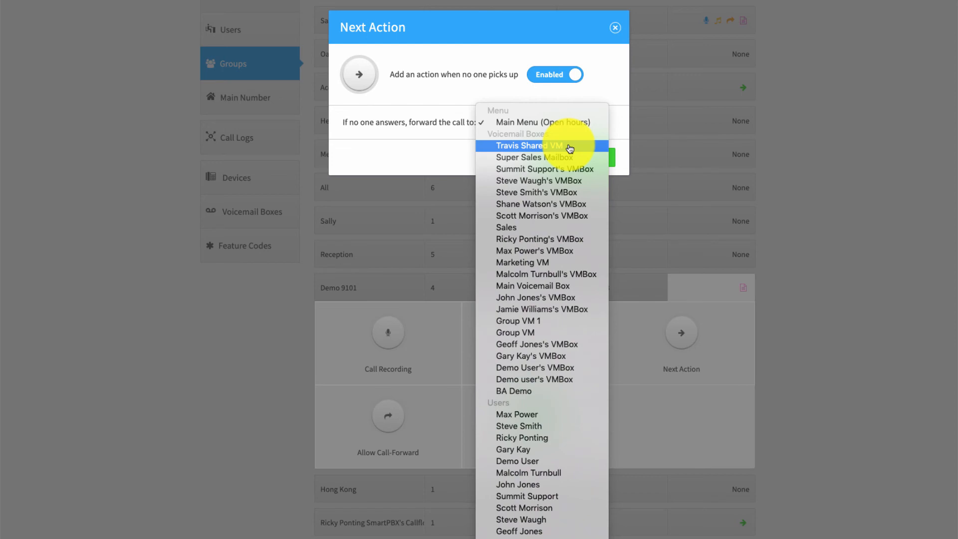
pyautogui.click(568, 79)
pyautogui.click(568, 76)
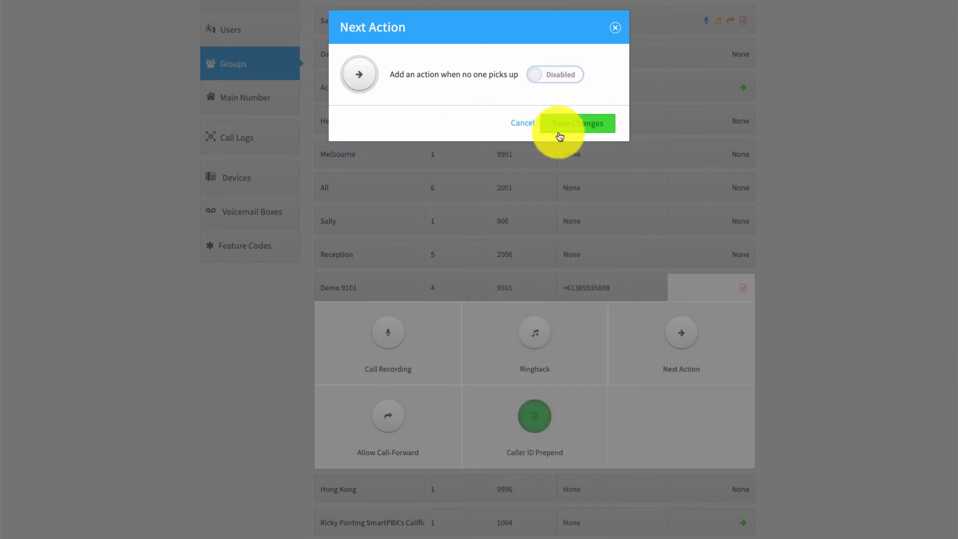
pyautogui.click(560, 131)
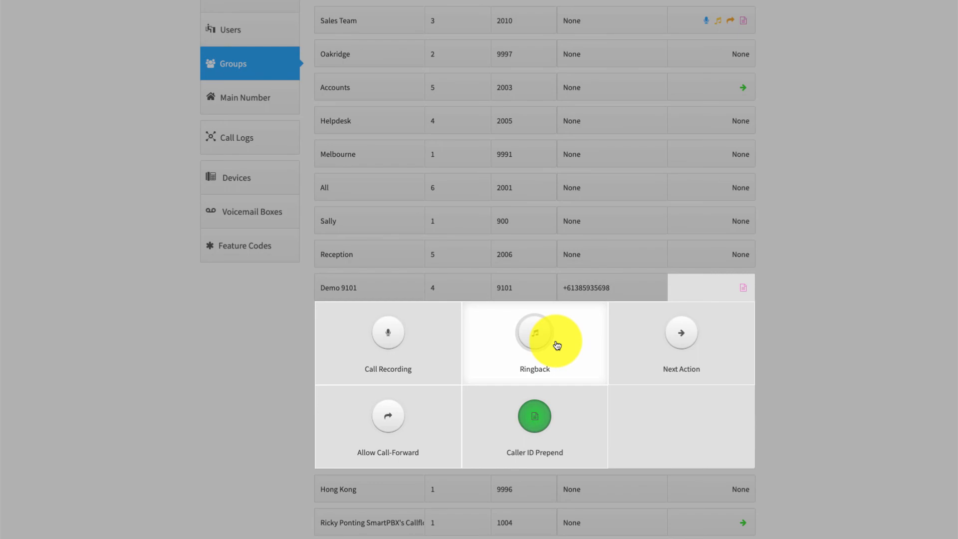
# Step: Review the ringback media choices and the upload option for the Demo 9101 group, discarding any changes
pyautogui.click(556, 345)
pyautogui.click(534, 80)
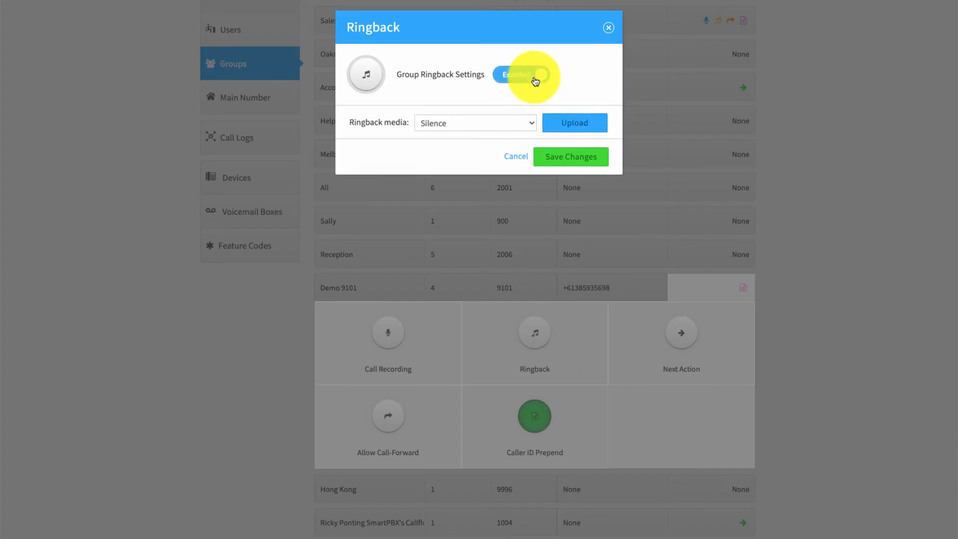
pyautogui.click(532, 124)
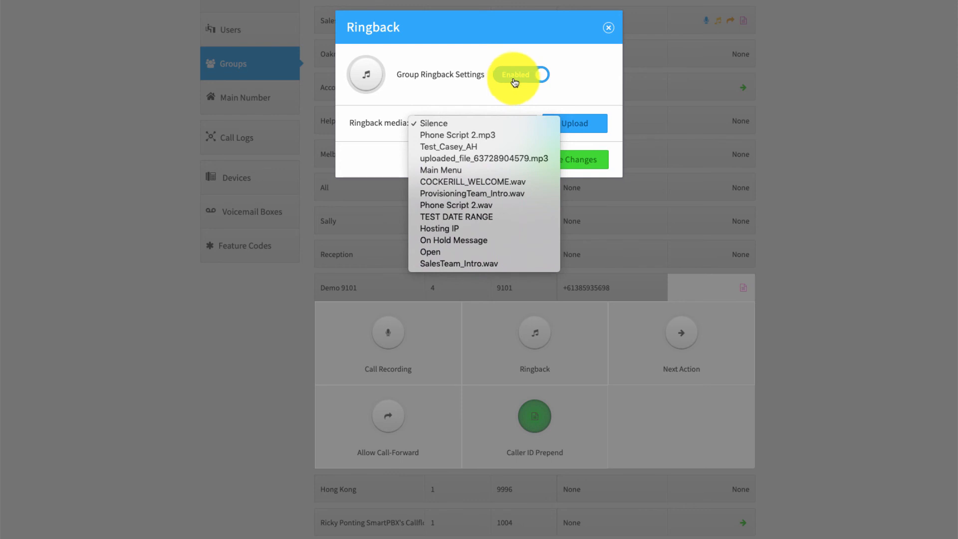
pyautogui.click(574, 127)
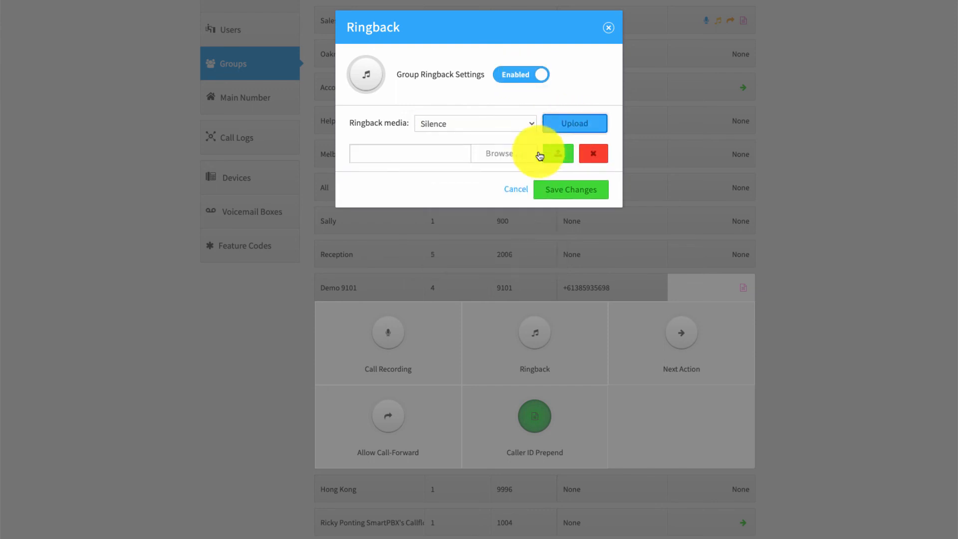
pyautogui.click(520, 189)
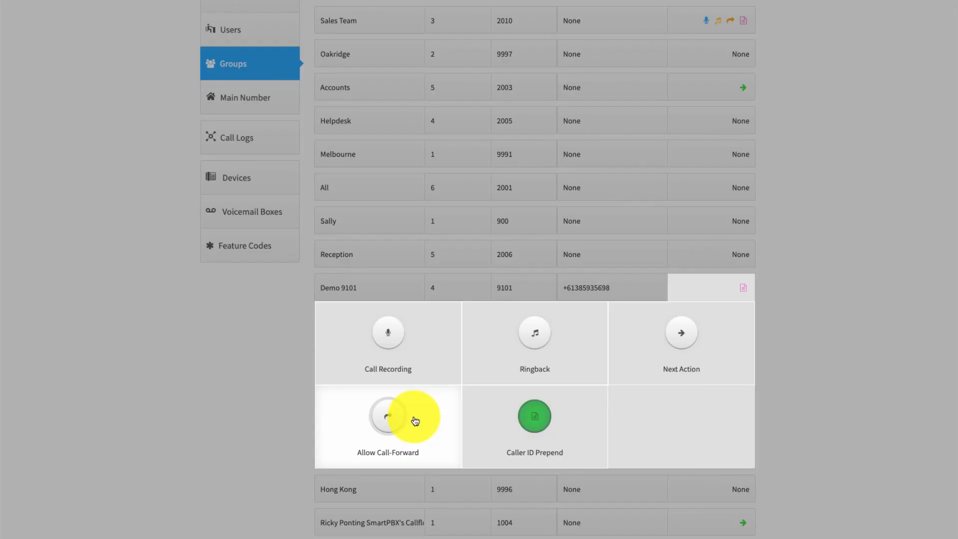
# Step: Try enabling Allow Call-Forward for the Demo 9101 group and discard the change
pyautogui.click(414, 420)
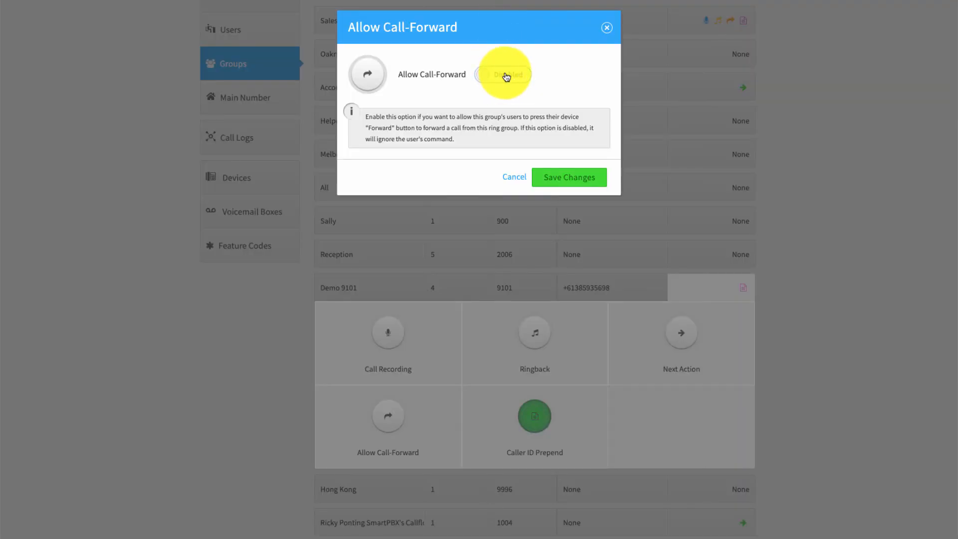
pyautogui.click(506, 76)
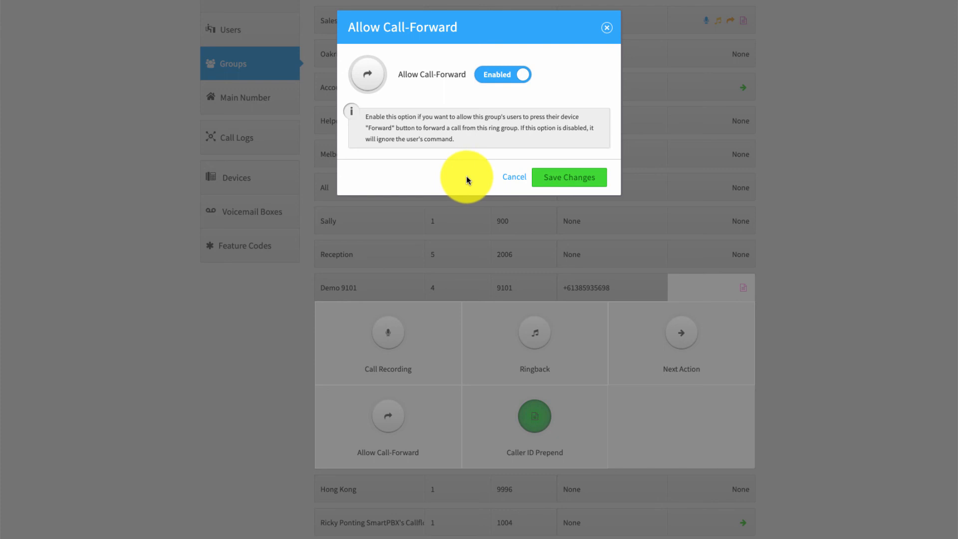
pyautogui.click(512, 177)
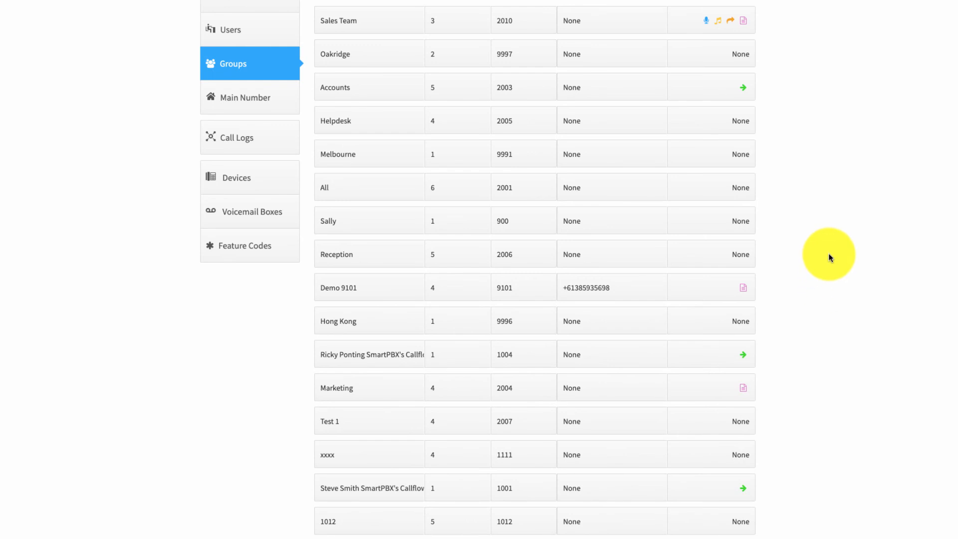